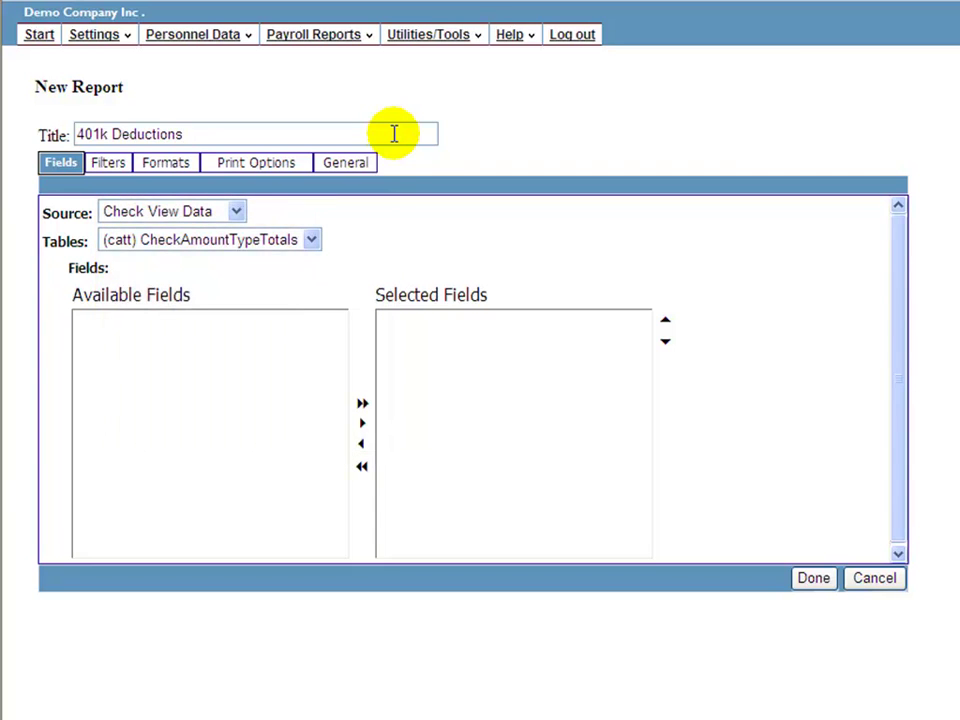
Add the Name field from the Employee Data source's EmployeeInformation table to the report, and move CheckDate above Deduction Code
click(237, 212)
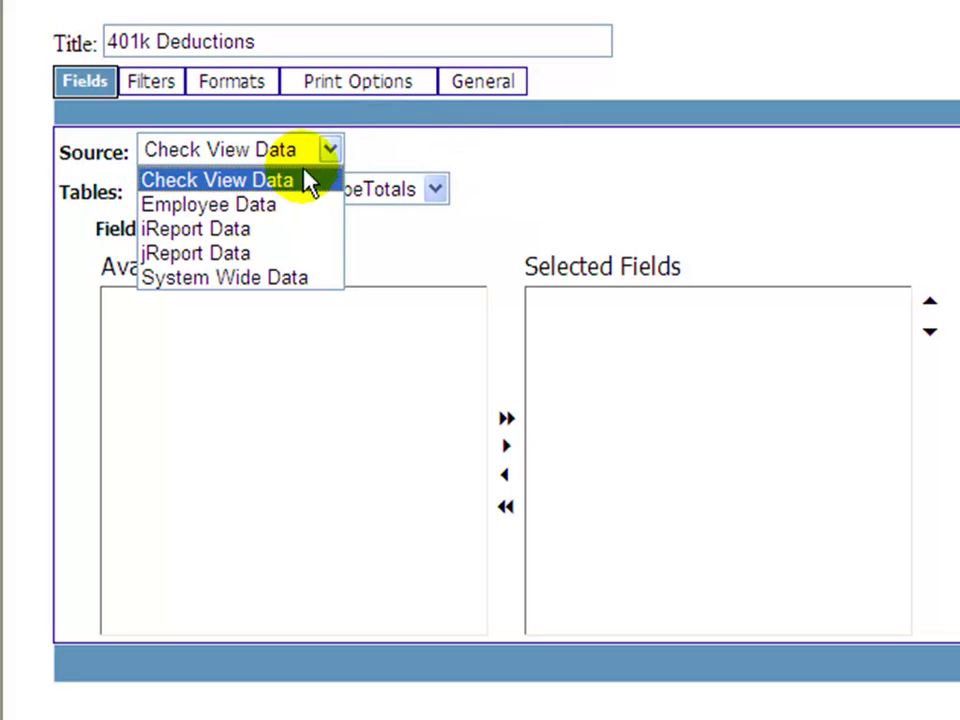
click(280, 205)
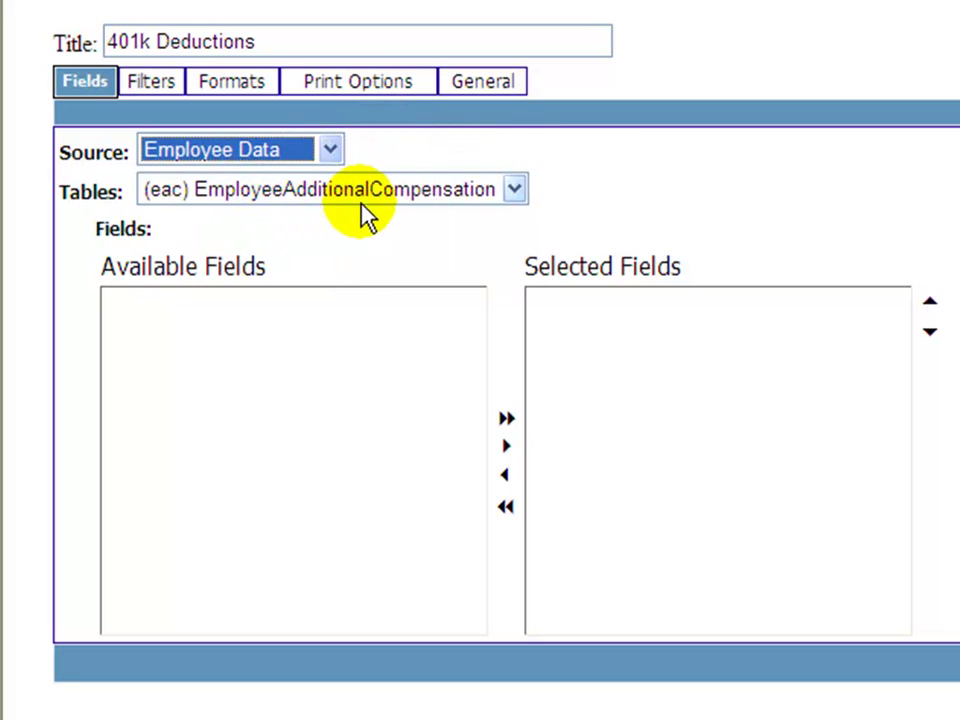
click(513, 192)
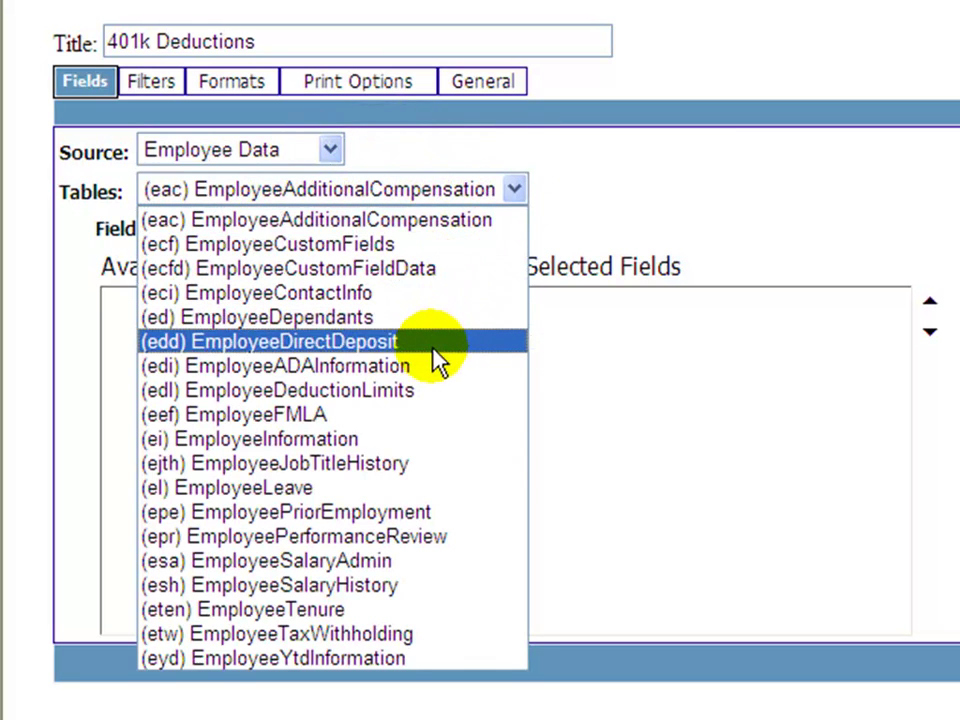
click(428, 438)
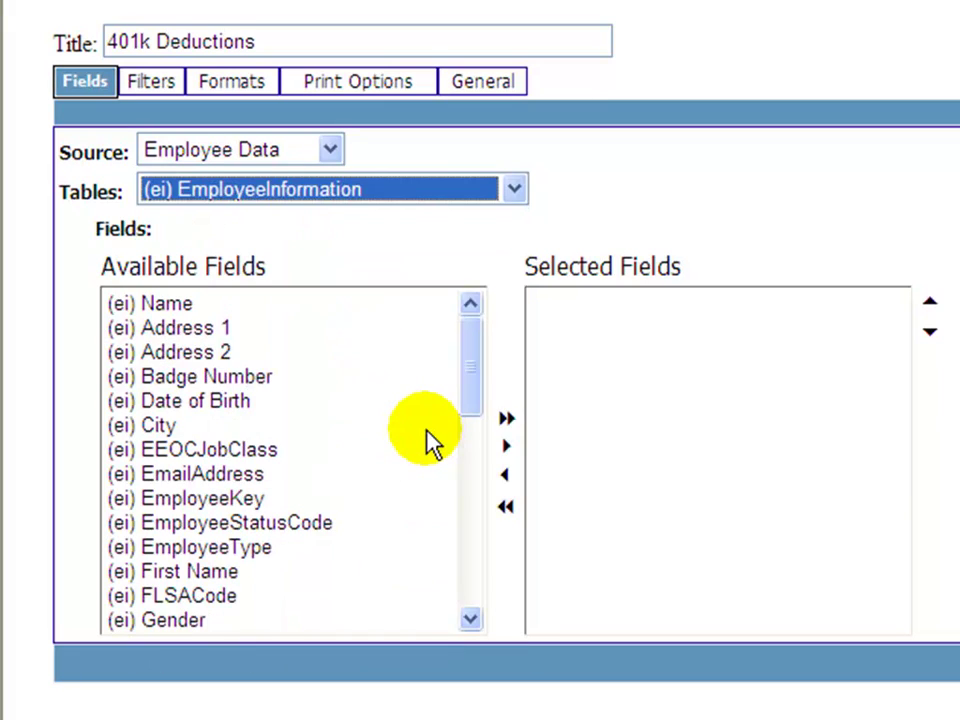
click(222, 308)
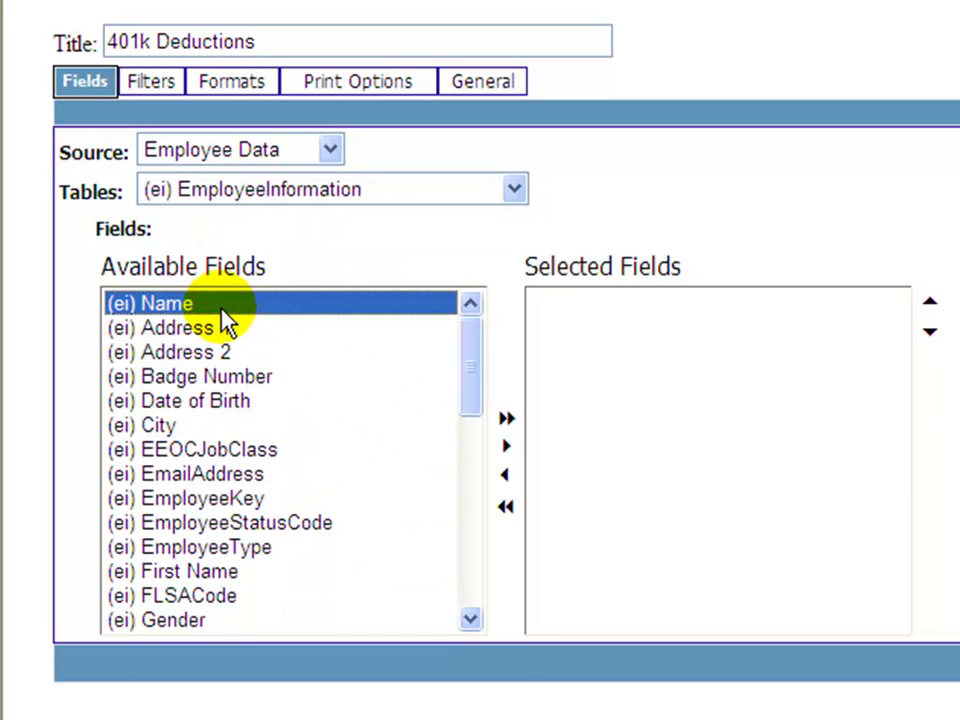
click(507, 452)
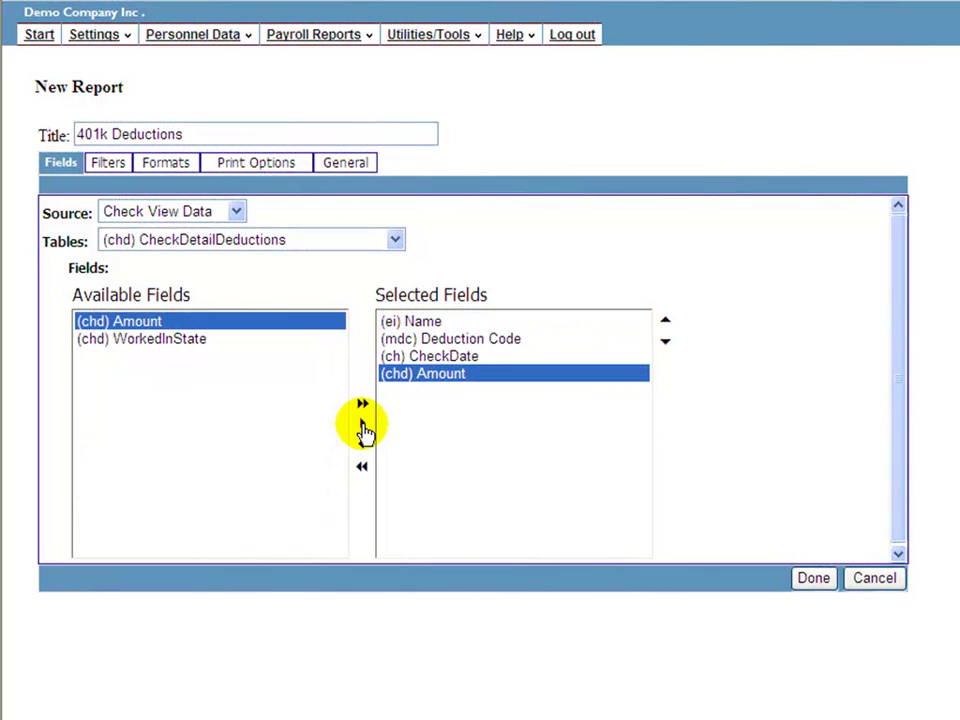
click(431, 358)
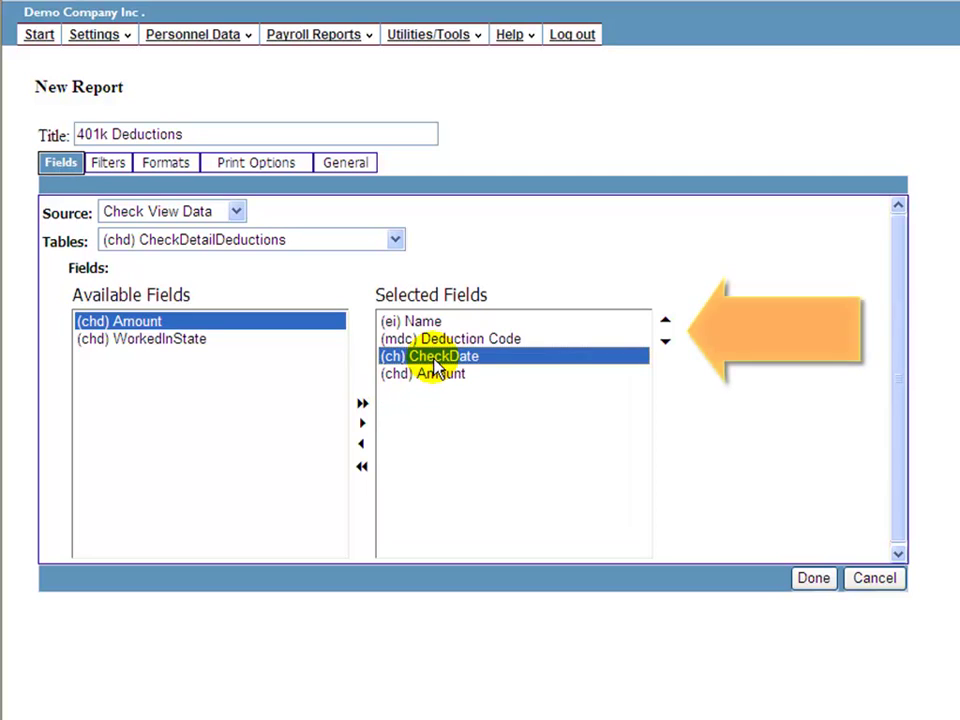
click(666, 322)
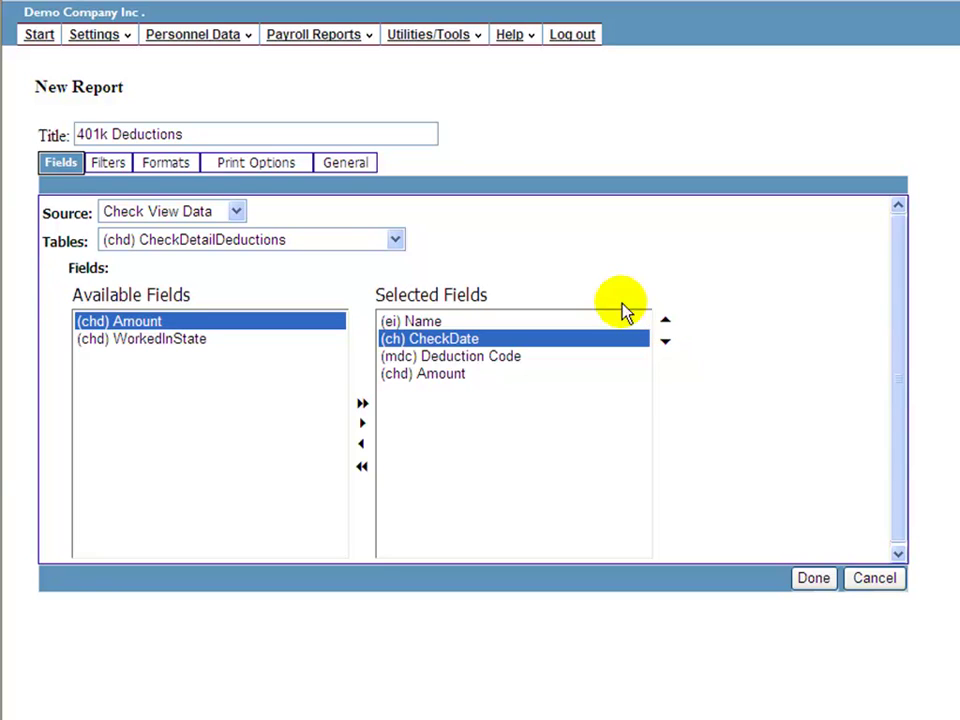
Add a report filter restricting Deduction Code to the specific value 401k$
click(112, 168)
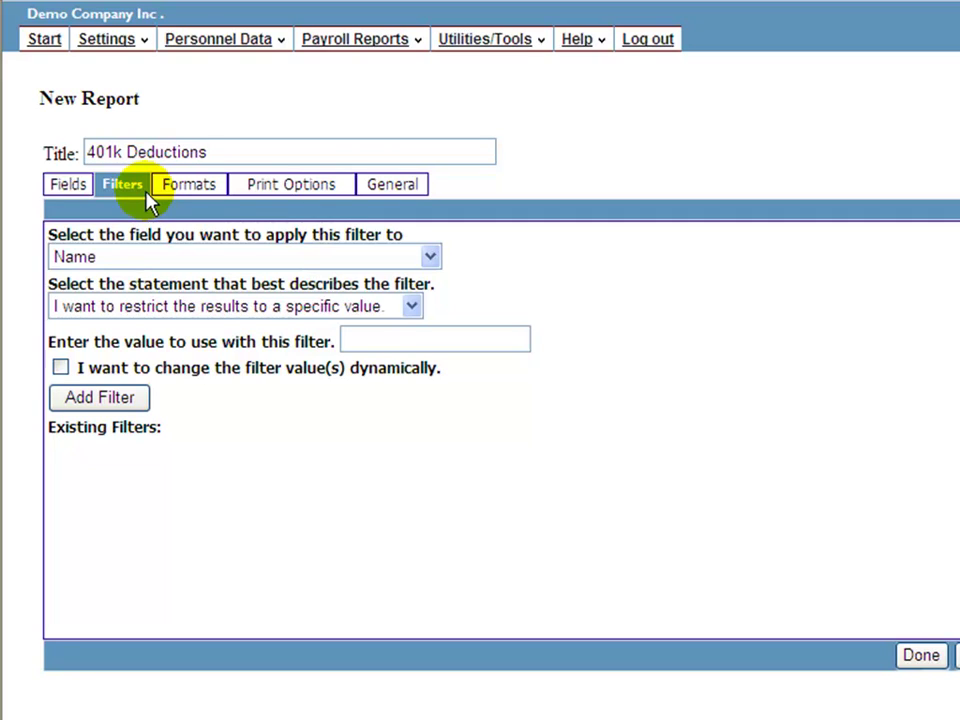
click(428, 258)
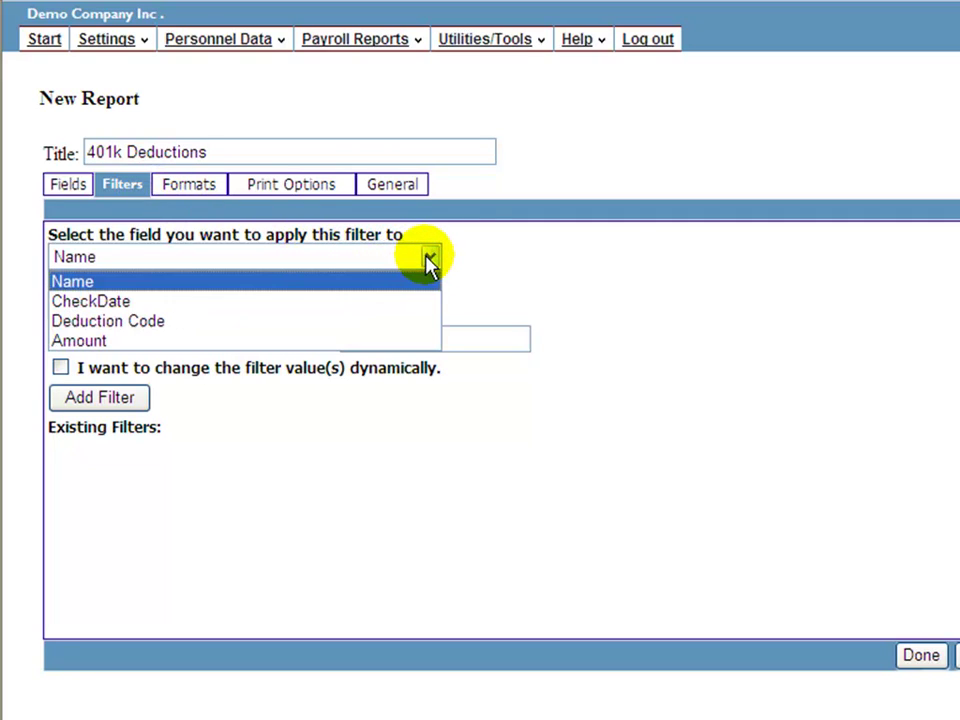
click(409, 321)
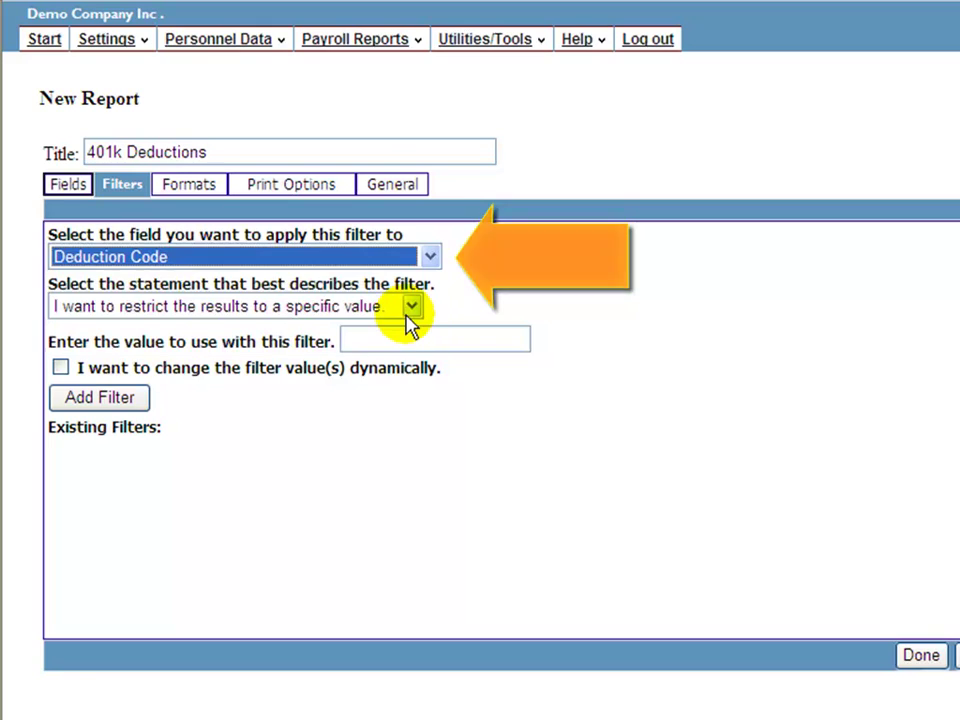
click(409, 312)
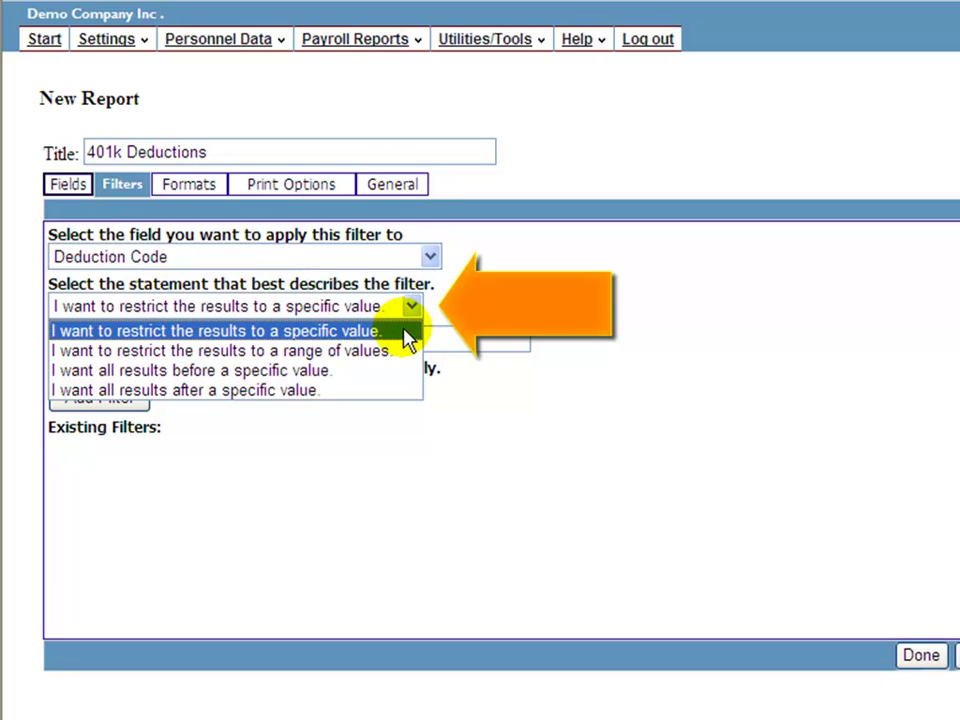
click(407, 332)
click(397, 340)
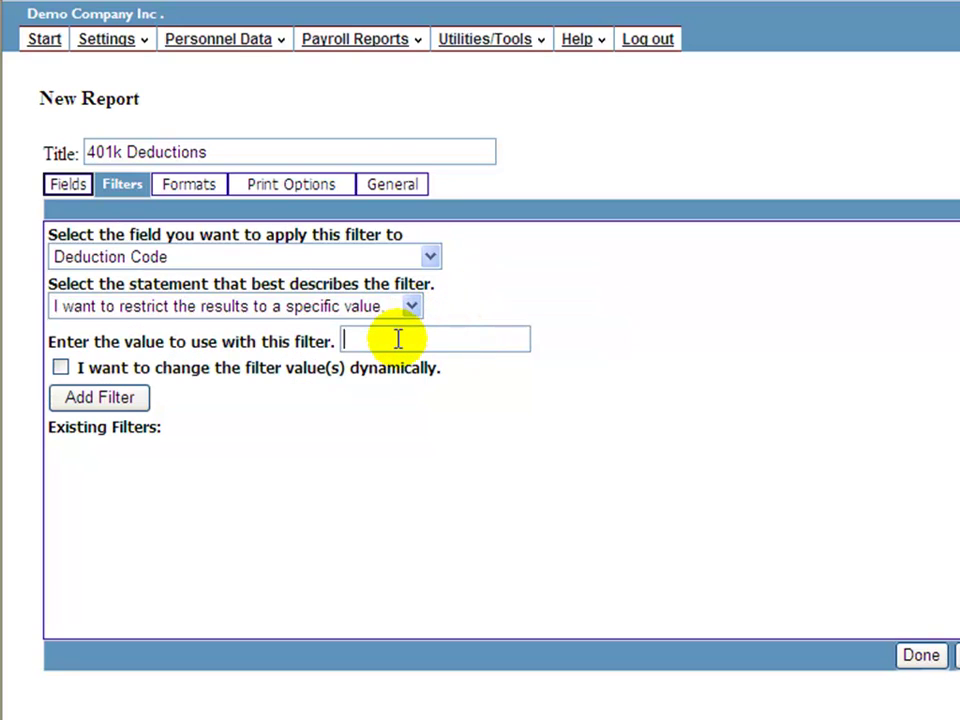
text(401k$)
click(135, 400)
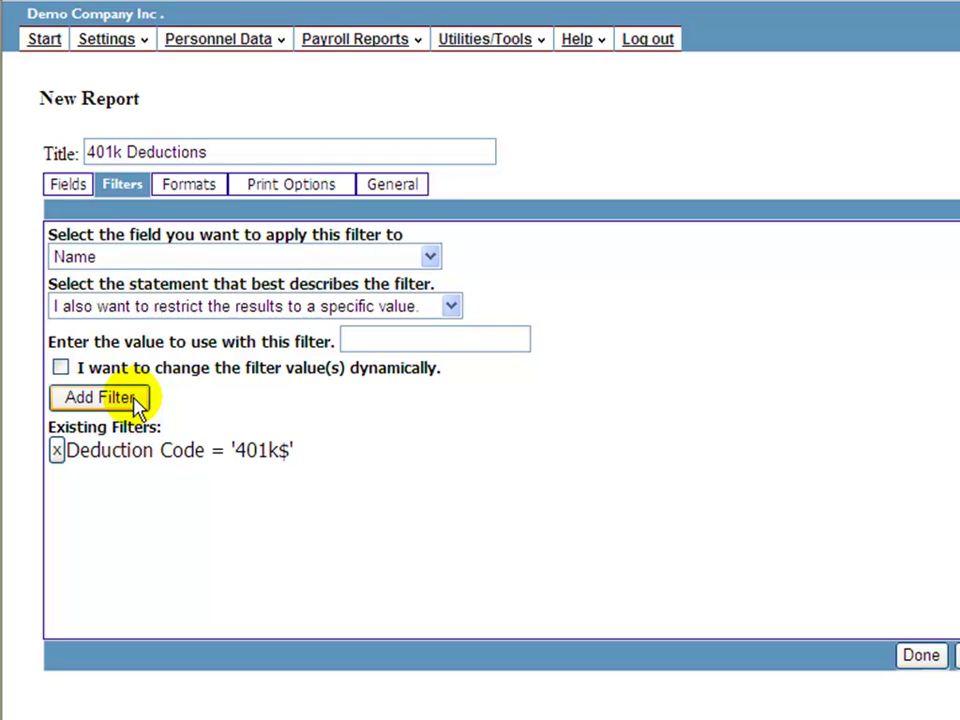
Add a second filter that also restricts CheckDate to a range of values, with the filter values changeable dynamically
click(428, 258)
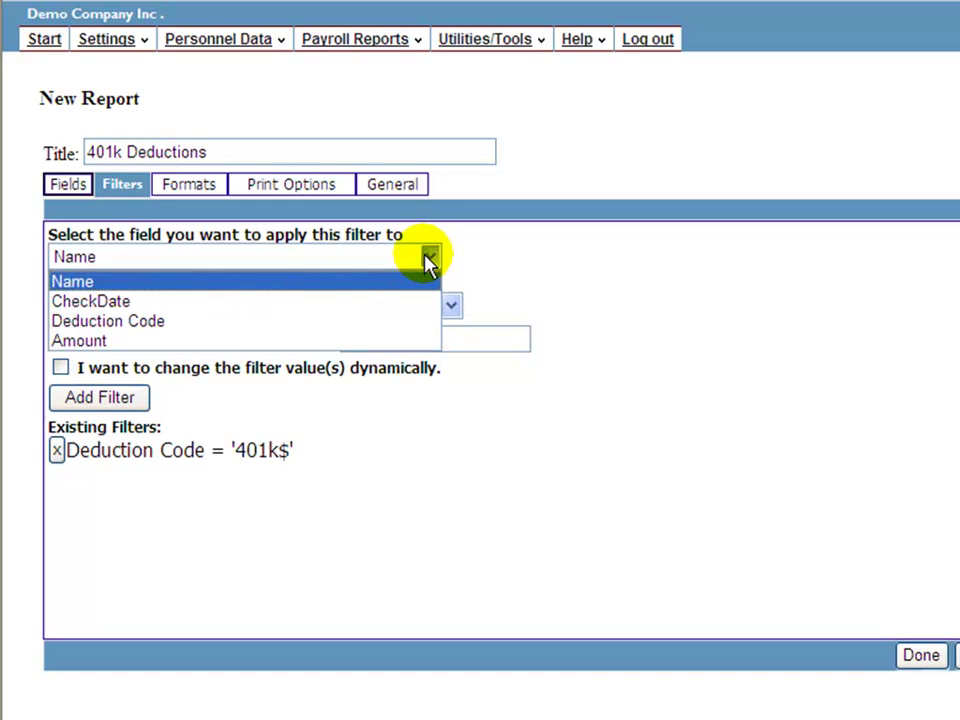
click(413, 300)
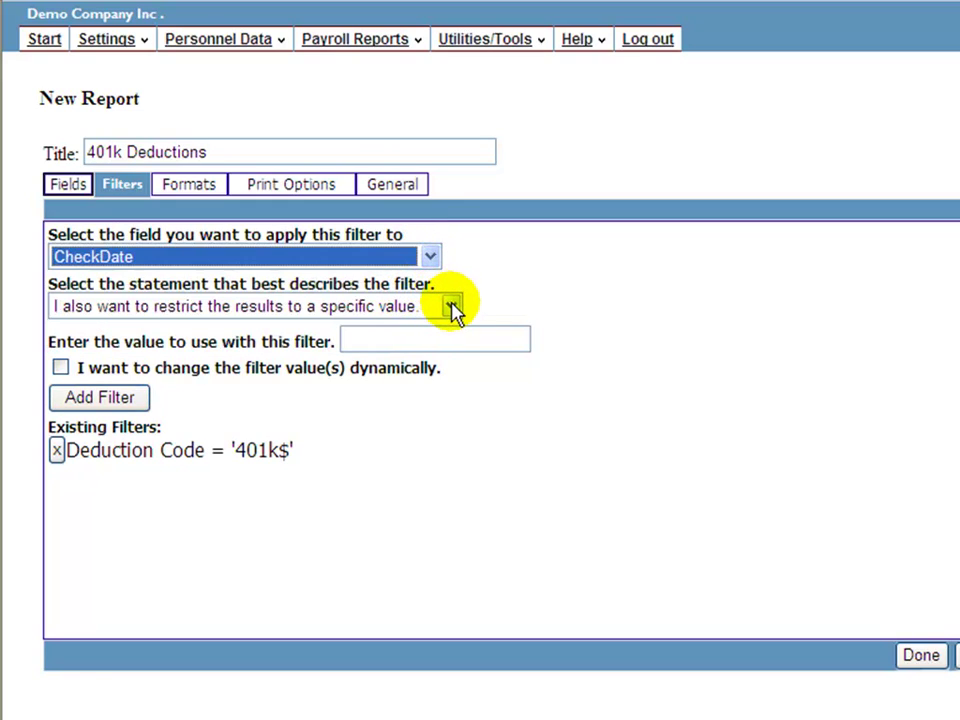
click(451, 306)
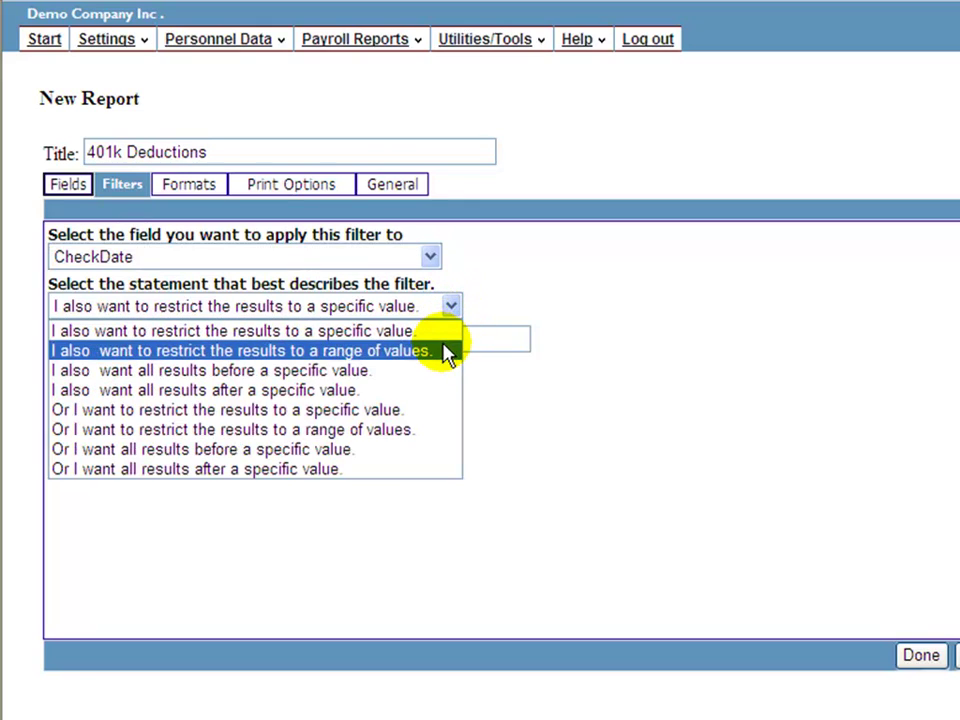
click(445, 351)
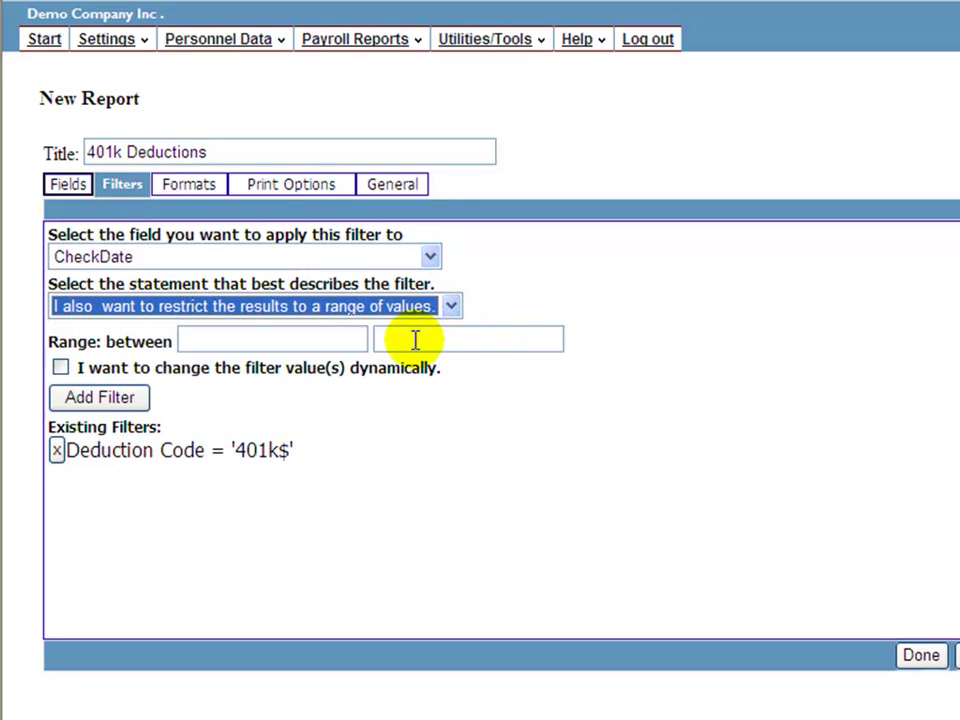
click(62, 369)
click(72, 400)
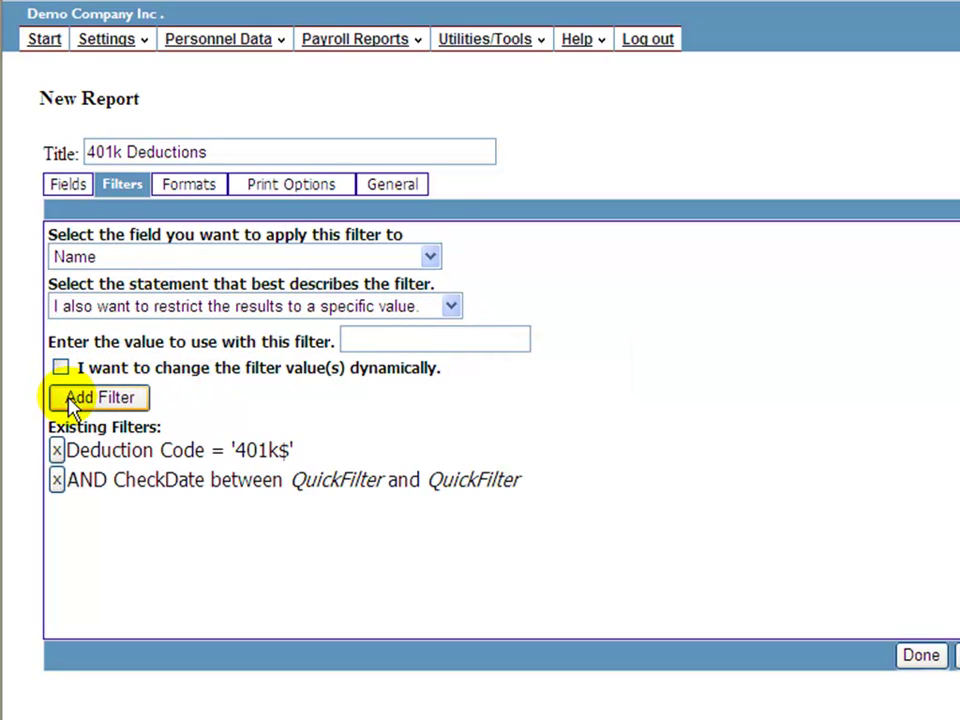
Set the Name field's display name to Employee Name in the report's format settings
click(207, 192)
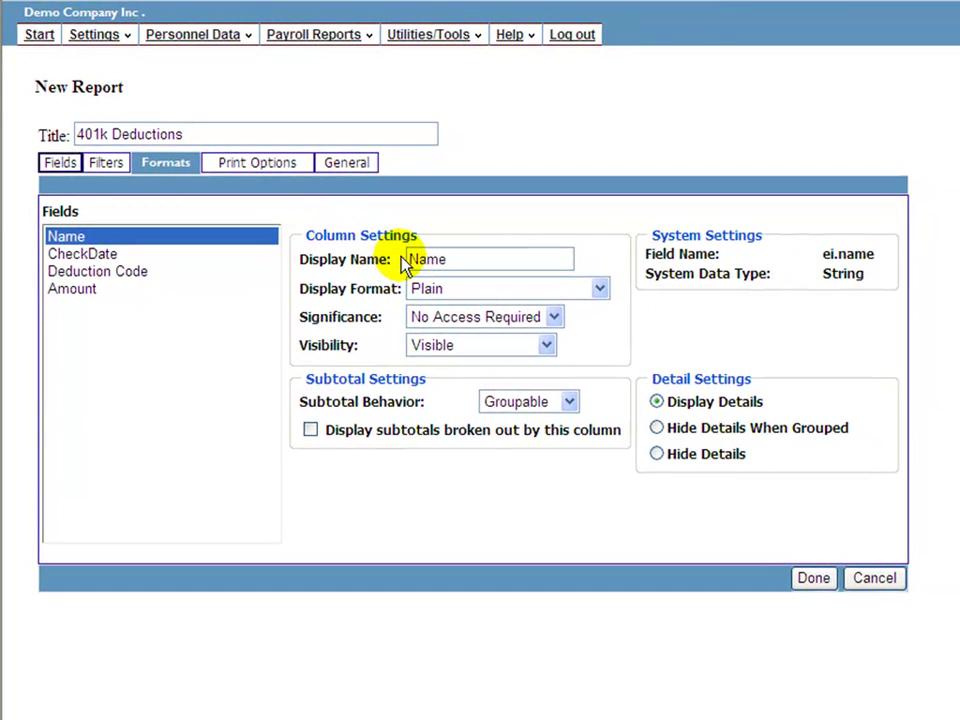
click(407, 259)
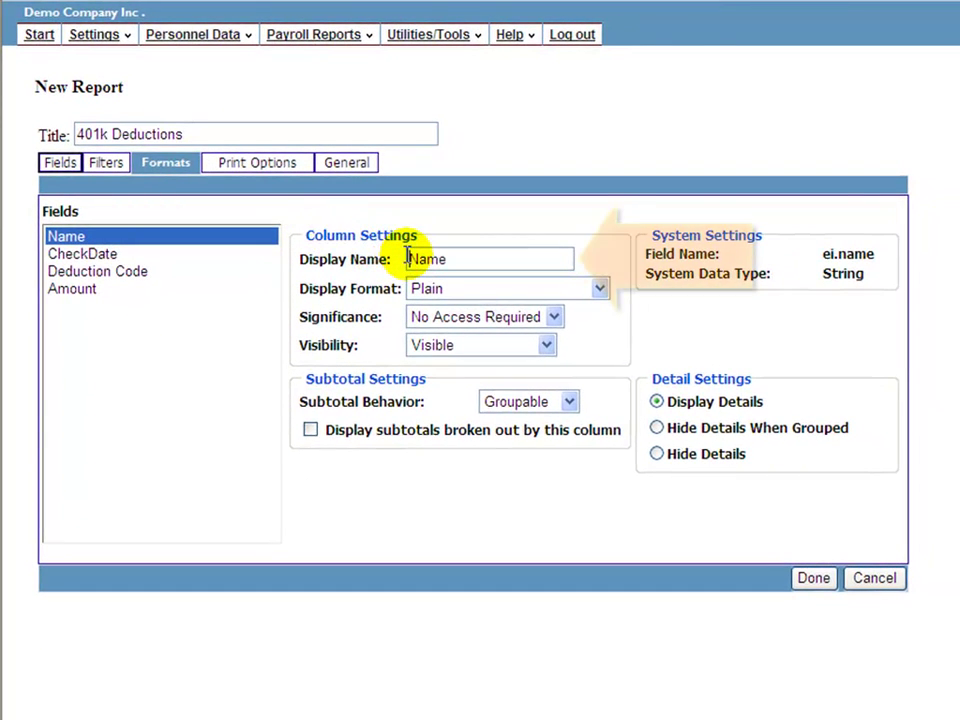
text(Employee)
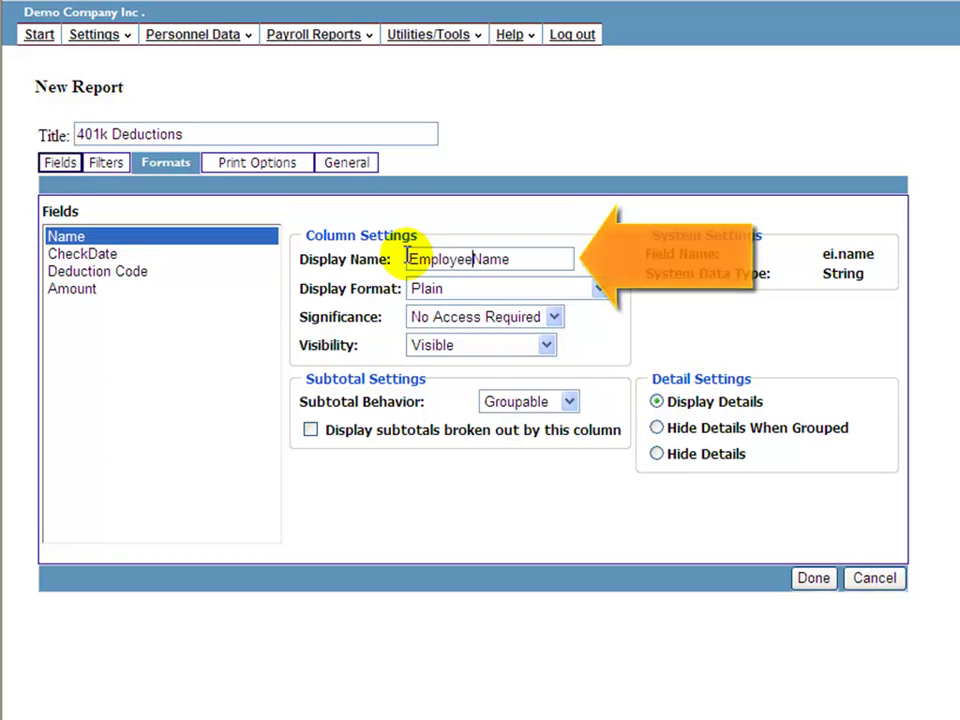
Review the visibility and subtotal behavior options available for the Name field
click(547, 345)
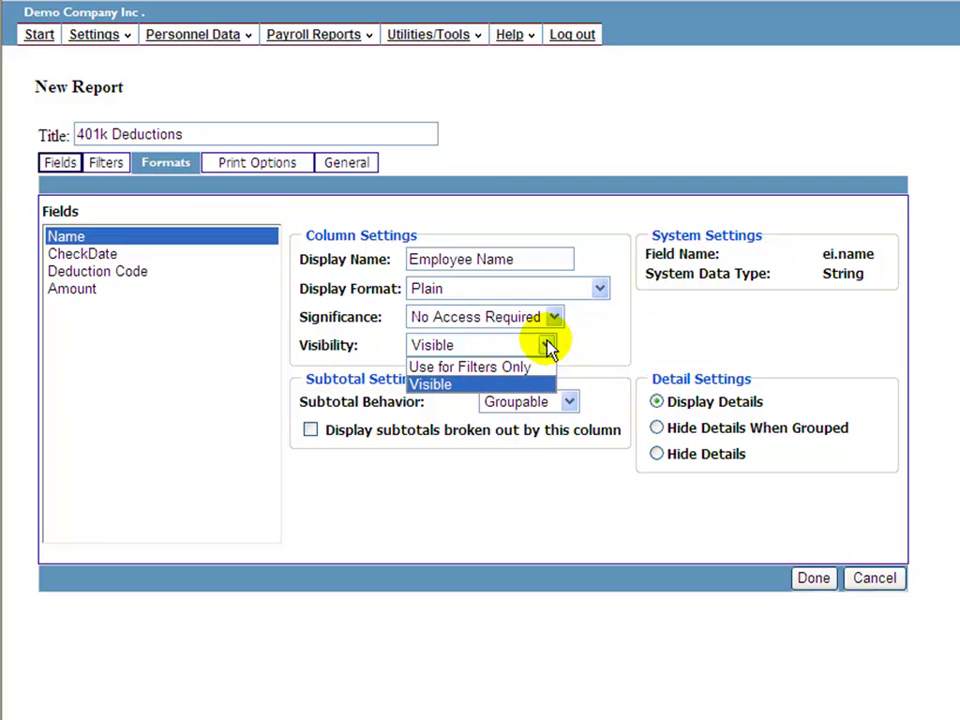
click(548, 345)
click(569, 401)
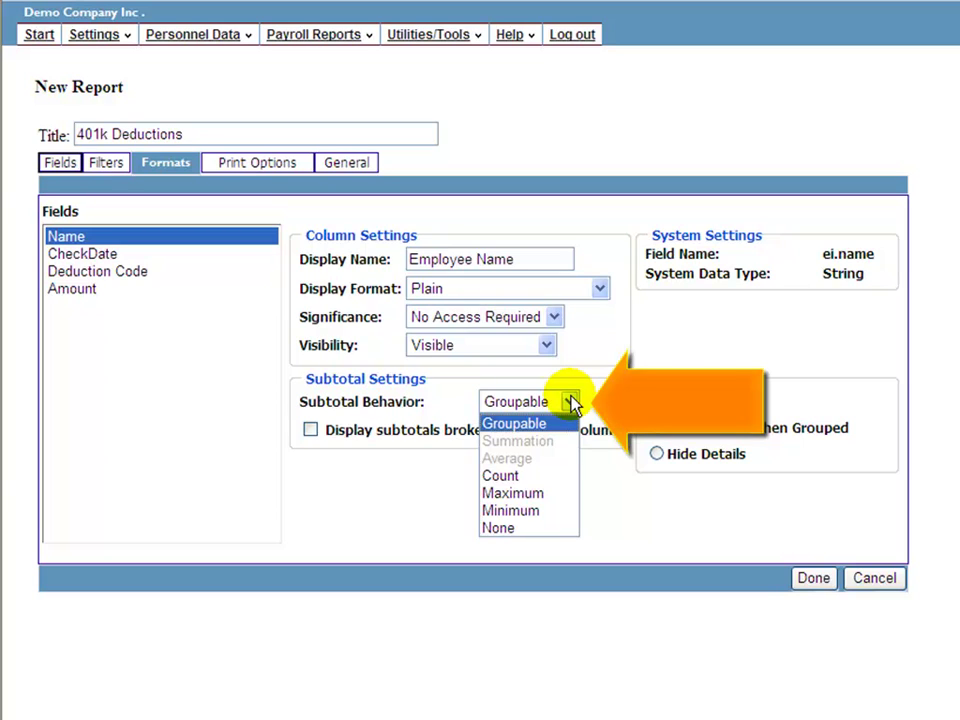
click(569, 401)
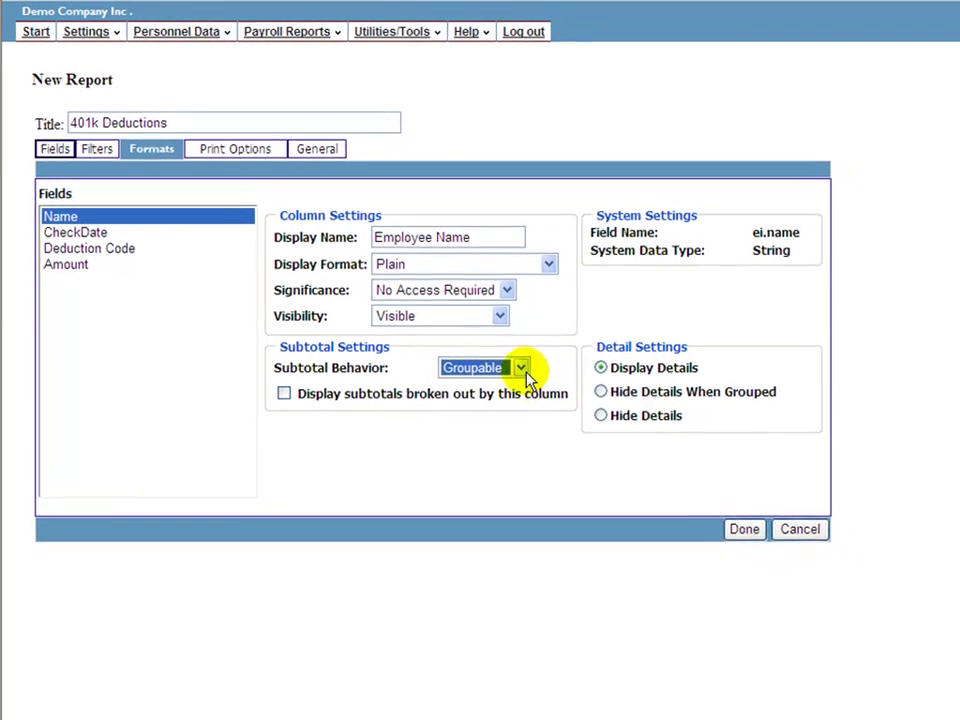
Finish the report definition and generate the report with the check date range starting at 1/5/2001
click(736, 524)
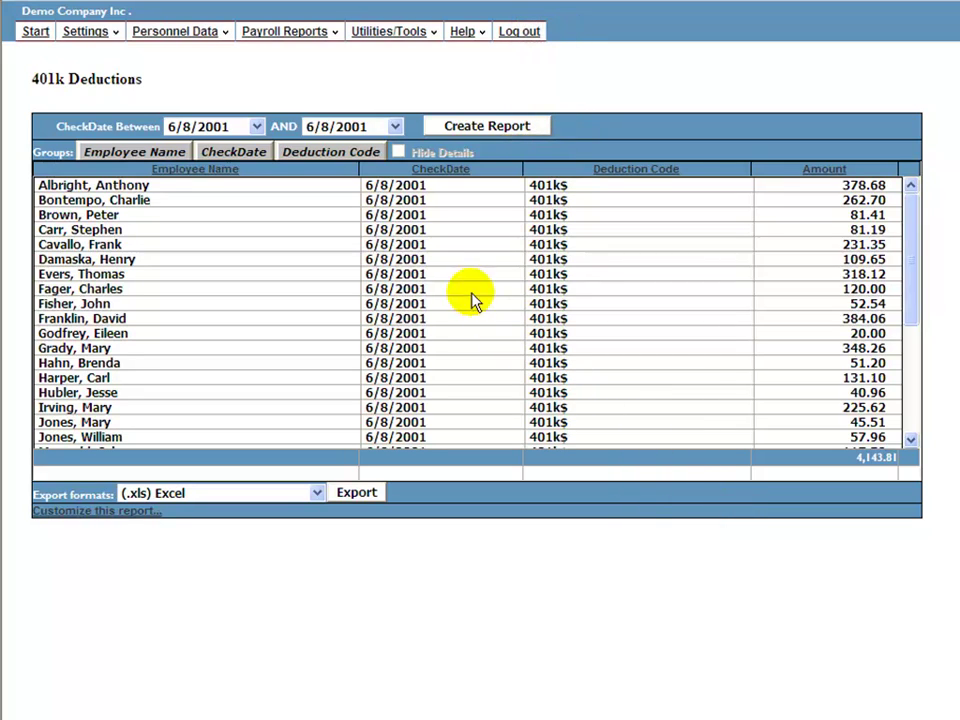
click(257, 127)
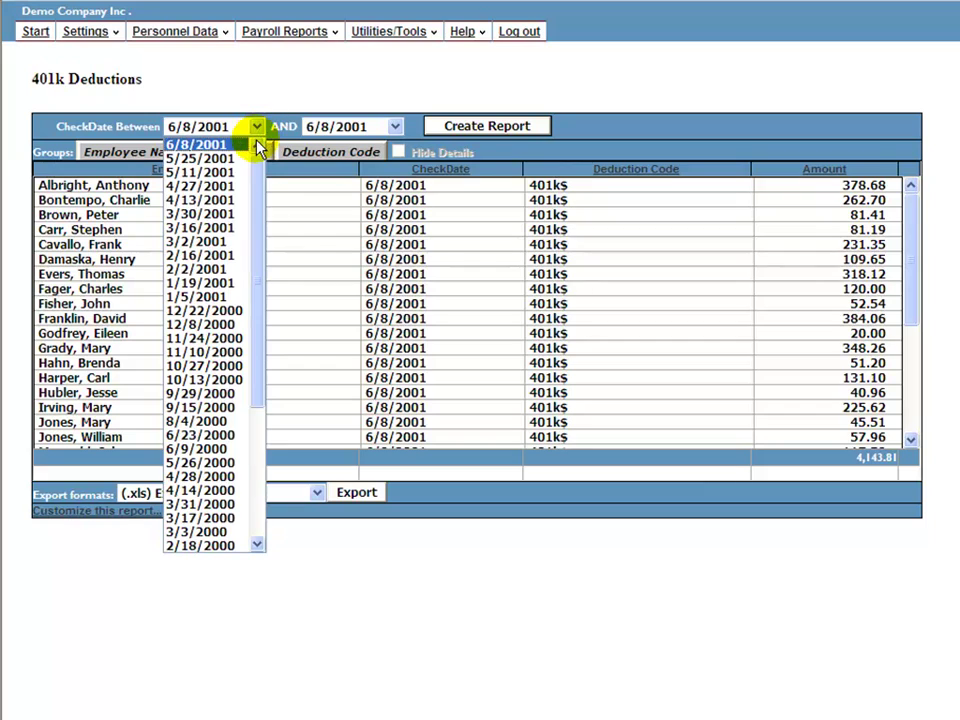
click(193, 297)
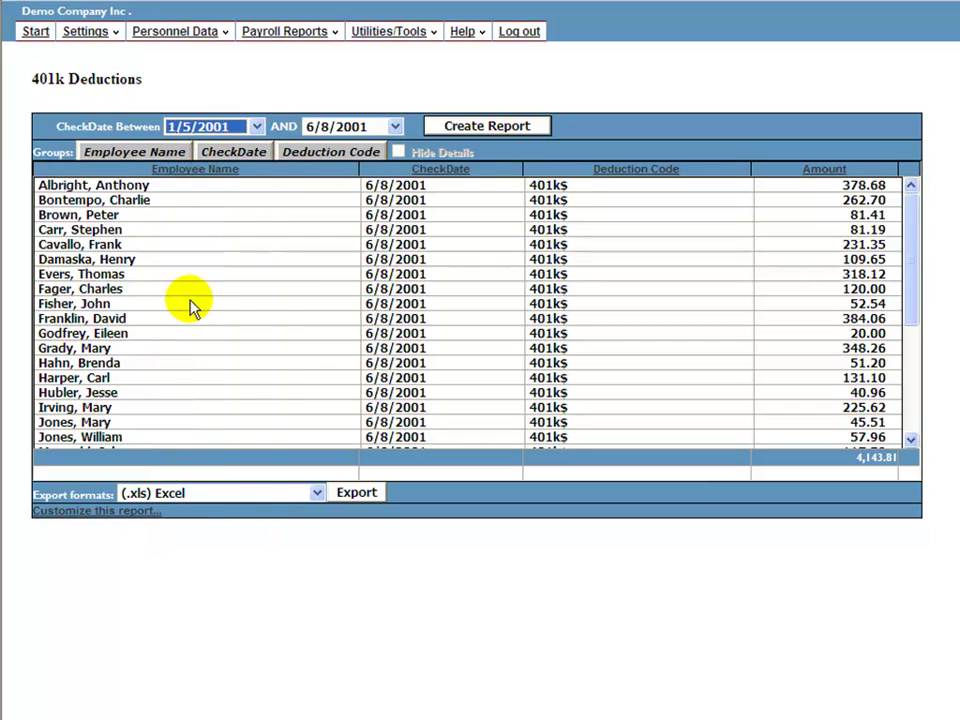
click(458, 138)
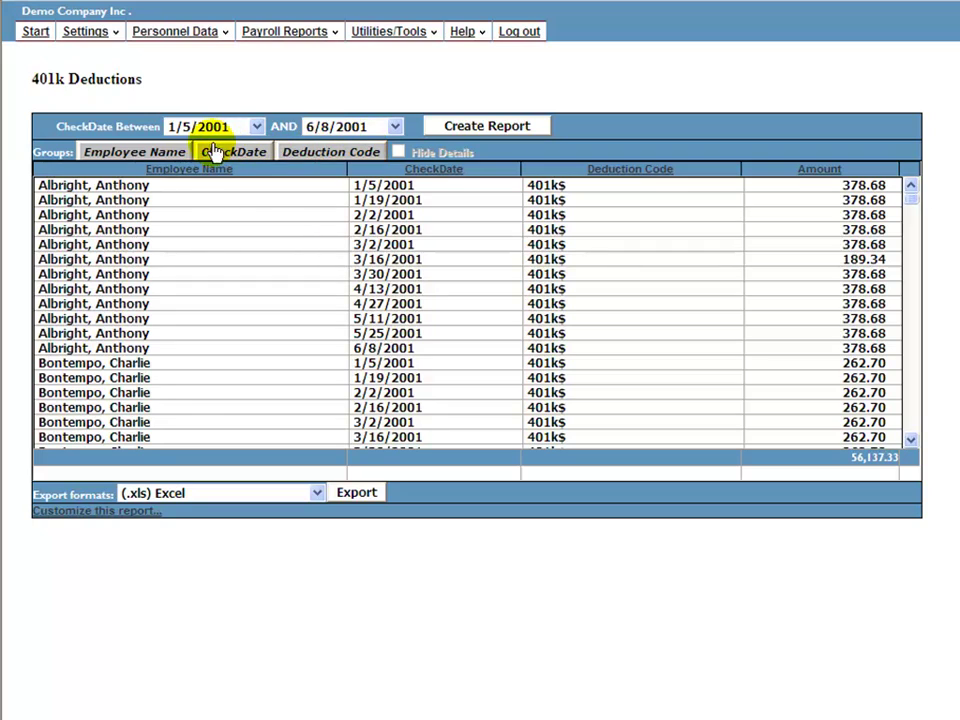
Group the report by Employee Name and review the available export formats
click(170, 155)
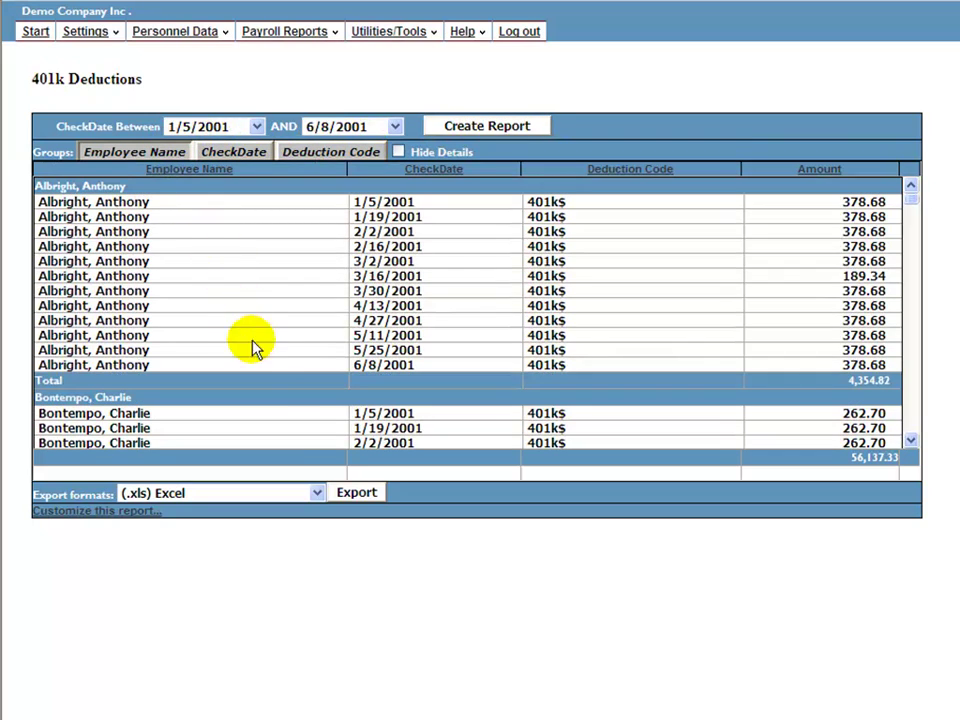
click(316, 495)
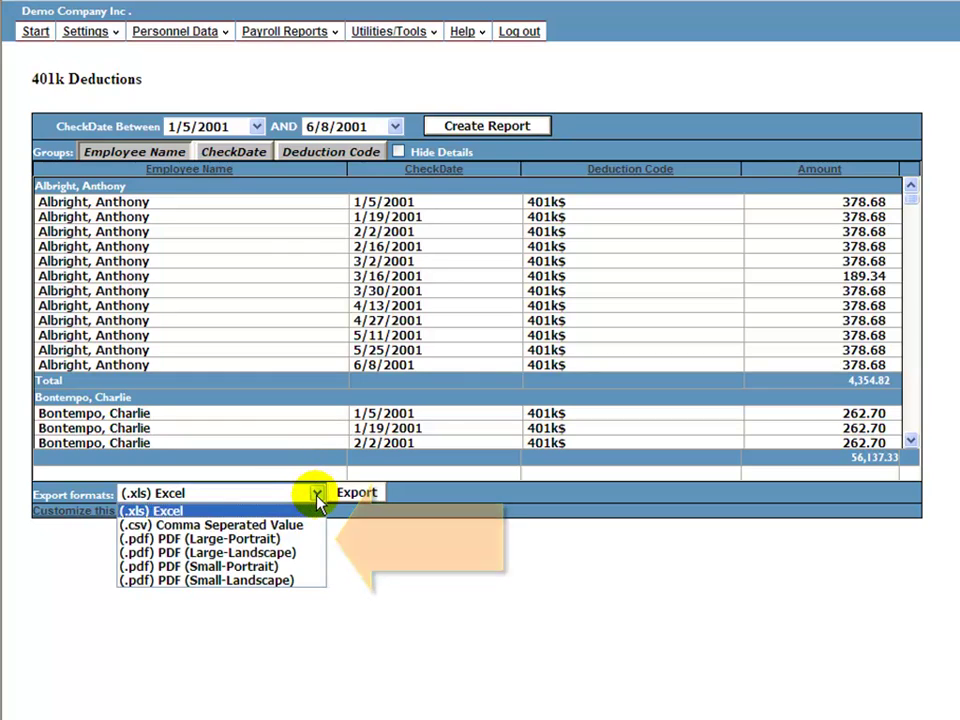
click(316, 495)
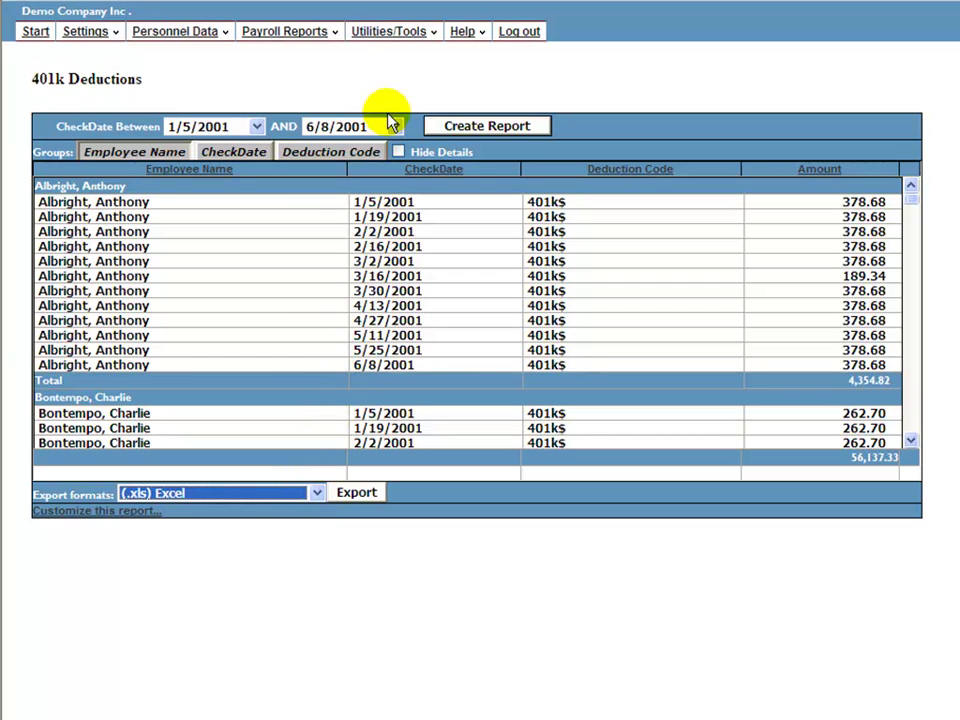
Open the Report Writer and start a copy of the Deductions (Detail) report
click(389, 34)
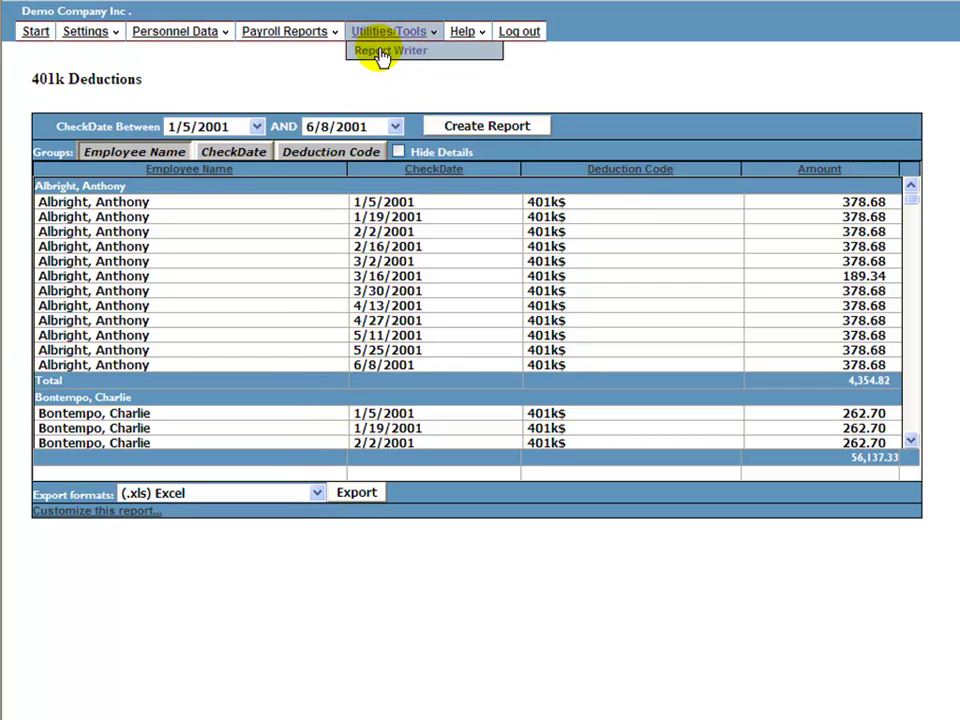
click(381, 52)
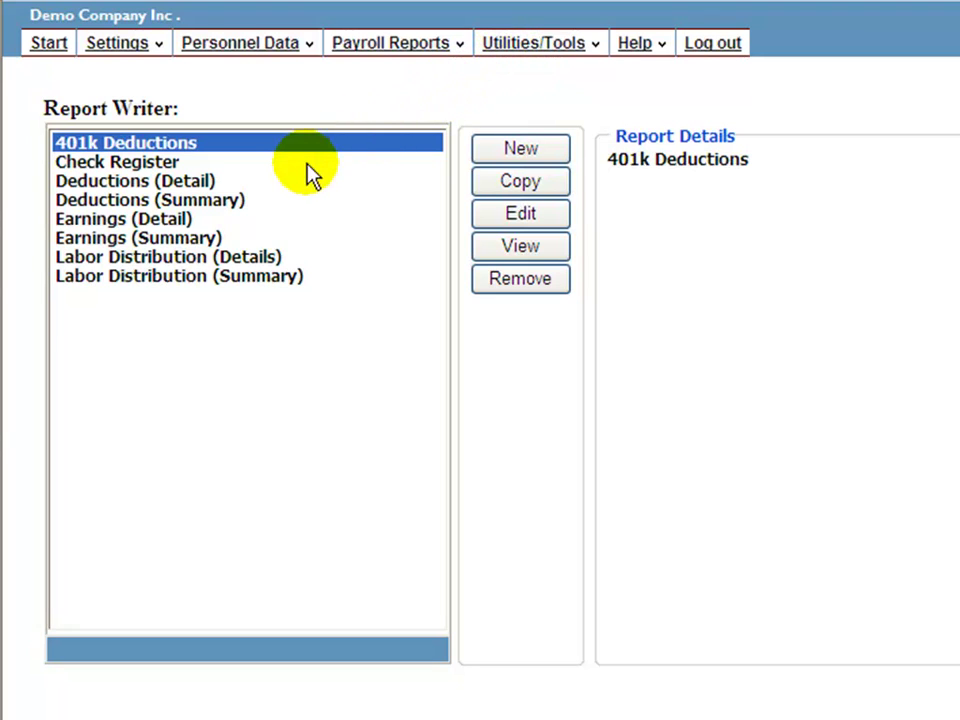
click(259, 184)
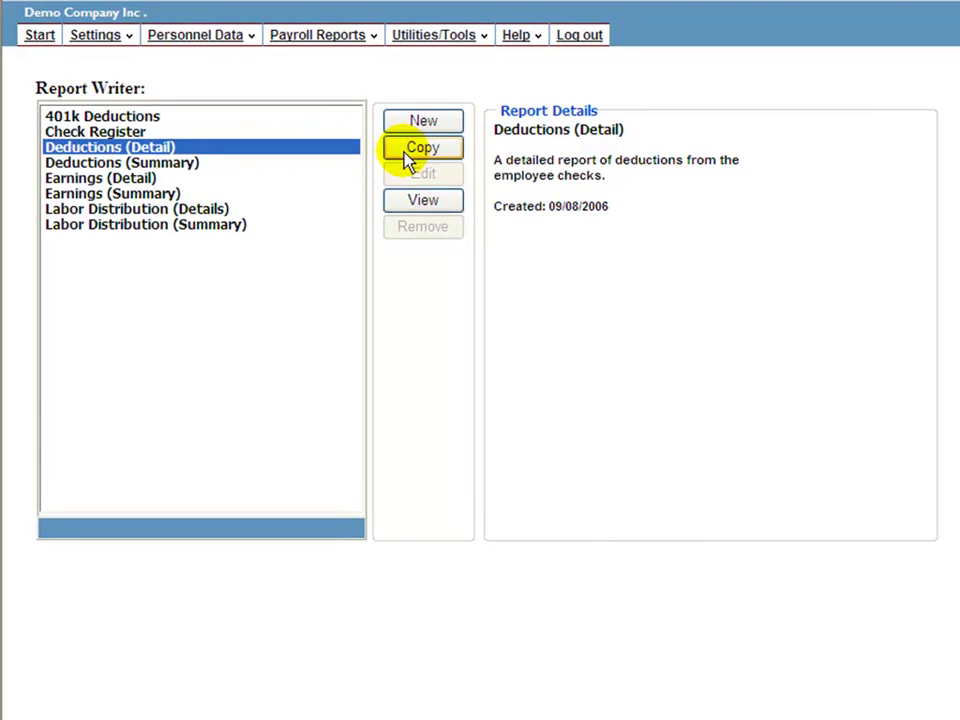
click(406, 156)
Change the copied report's title to 401k Deductions (Detail), dropping the (copy) suffix
click(396, 135)
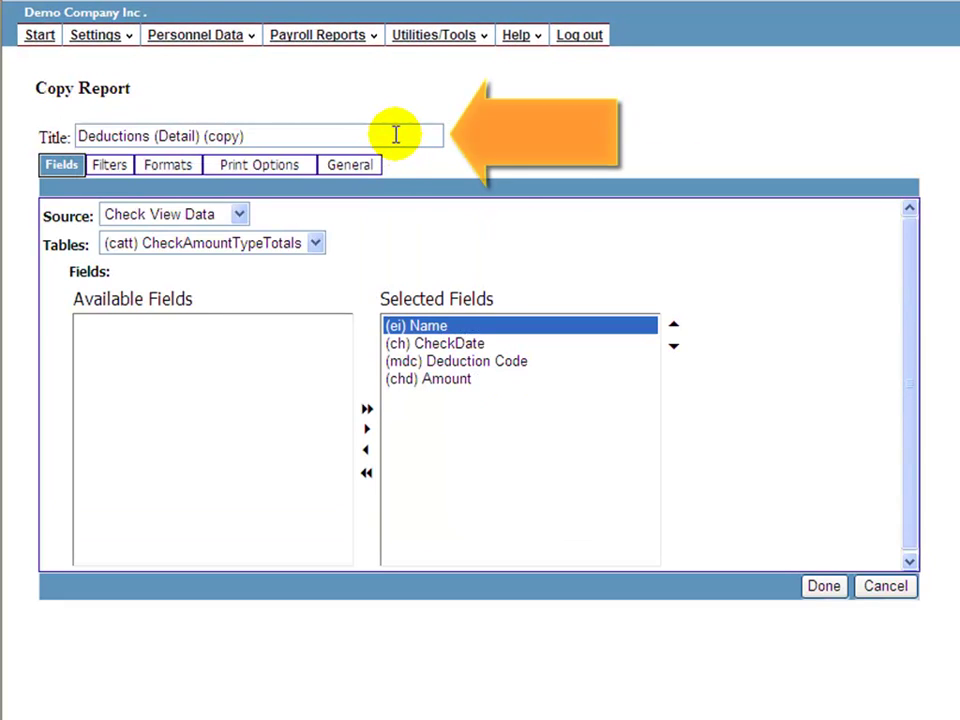
key(BackSpace)
key(BackSpace)
key(BackSpace)
key(BackSpace)
key(BackSpace)
key(BackSpace)
key(BackSpace)
key(Home)
text(401k)
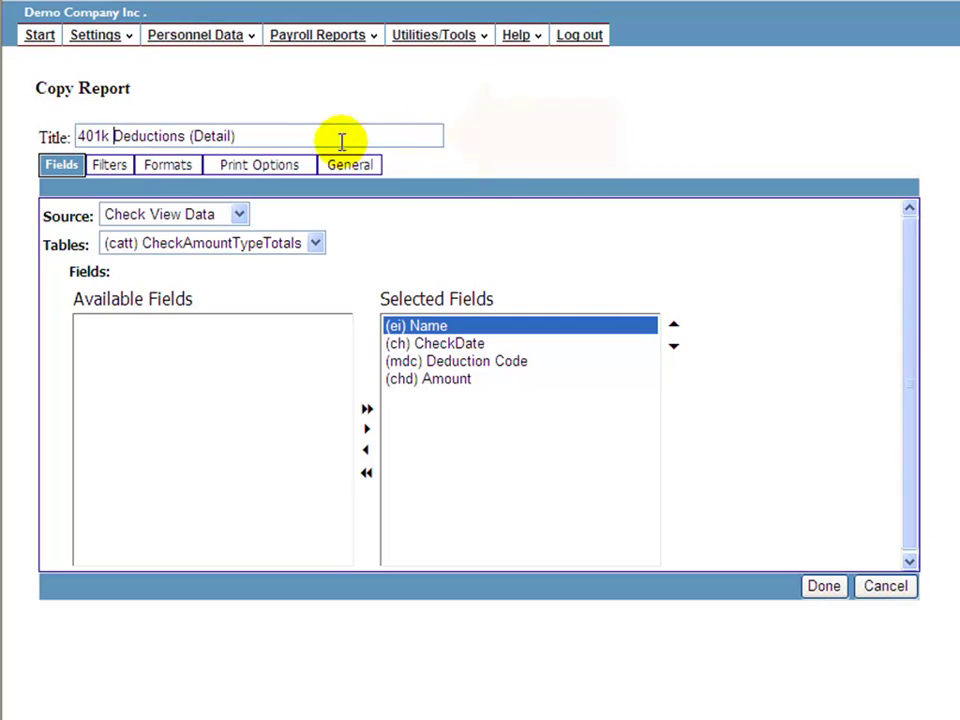
Remove the copy's Name filter and add a filter restricting Deduction Code to the specific value 401k$
click(122, 166)
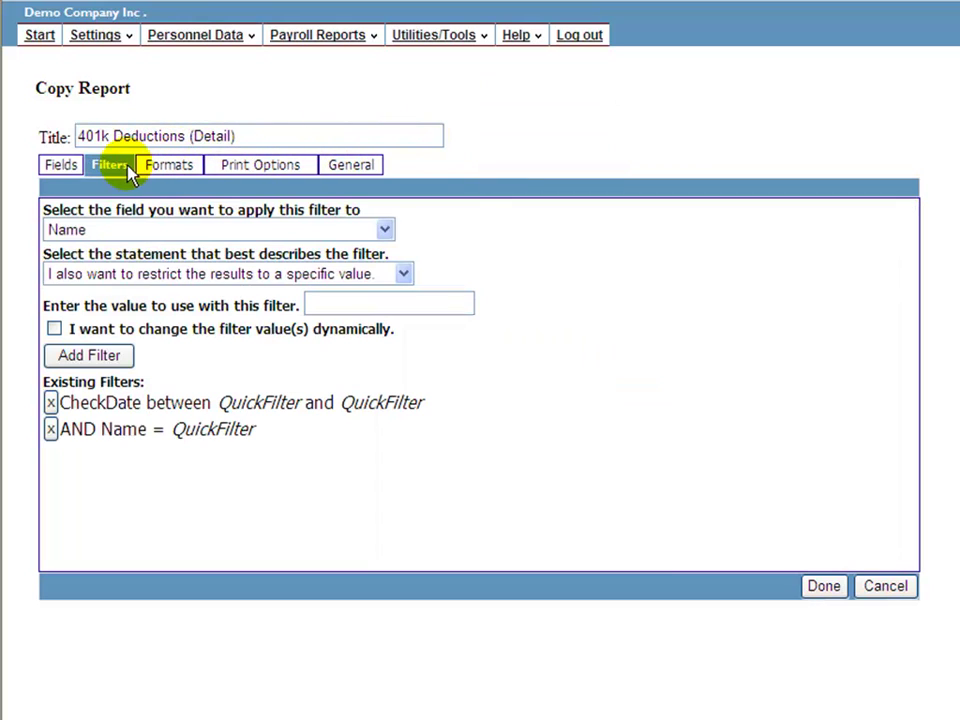
click(50, 429)
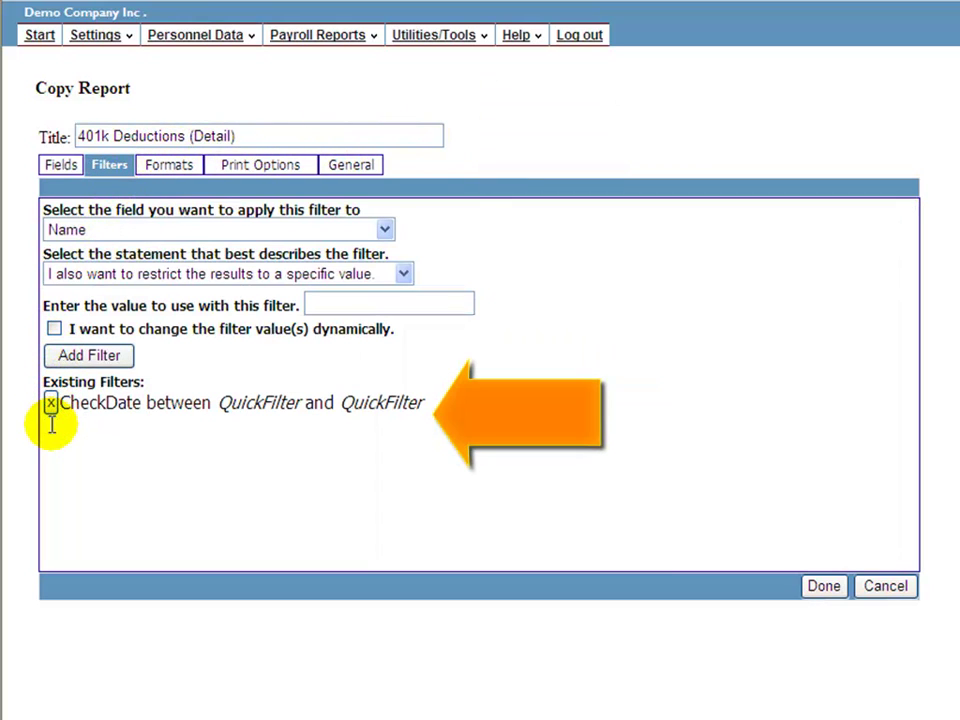
click(383, 232)
click(364, 288)
click(378, 298)
text(401k$)
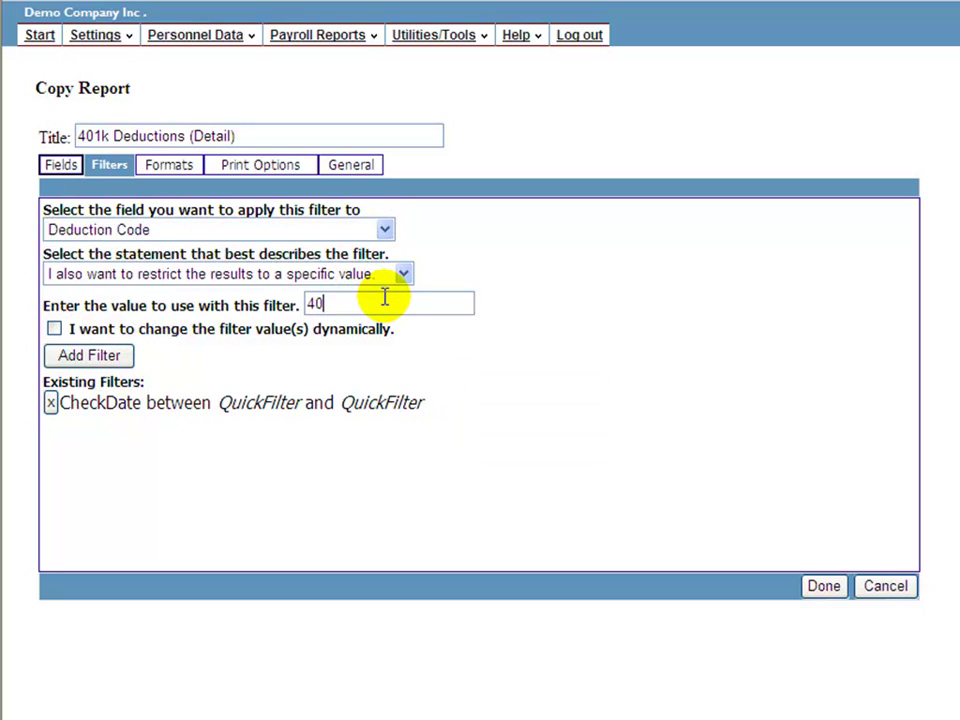
click(122, 358)
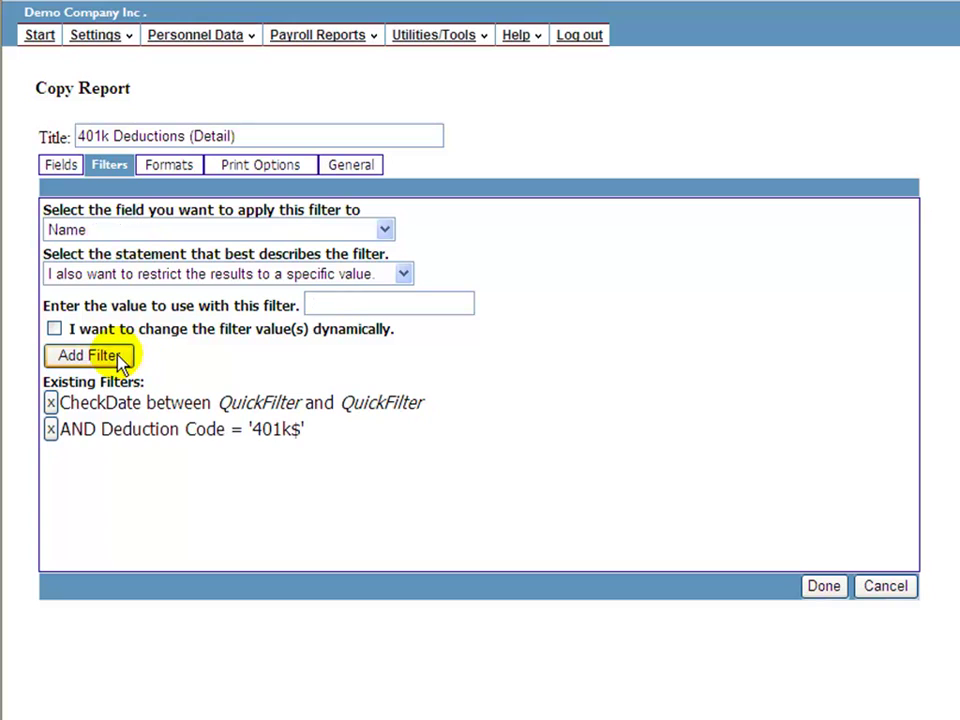
Set the Name field's display name to Employee Name in the copied report's column formats
click(170, 175)
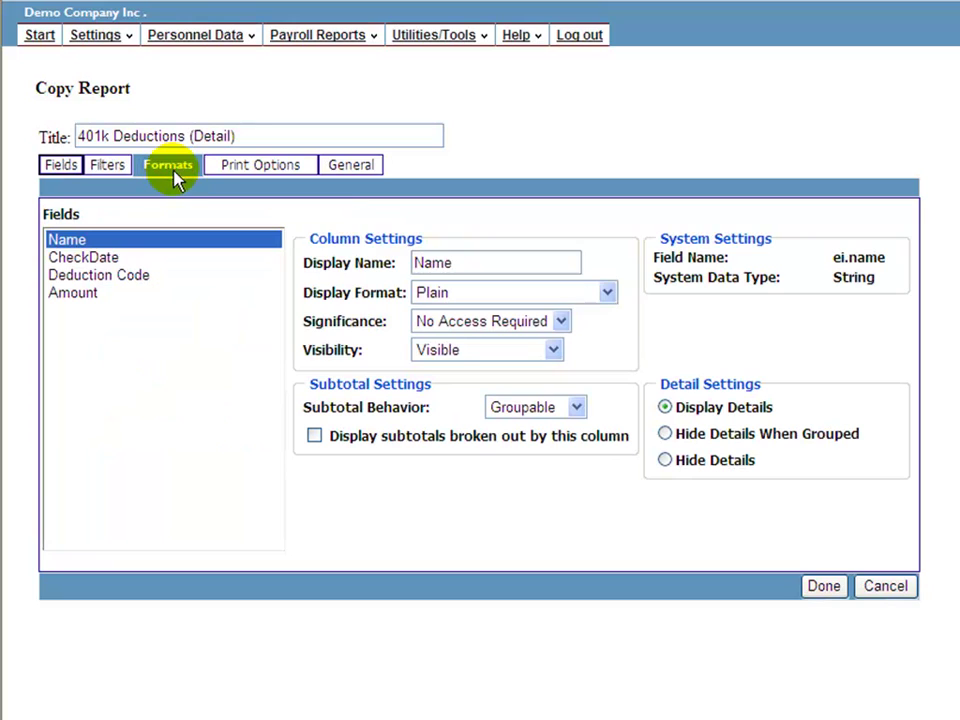
click(417, 260)
text(Employee)
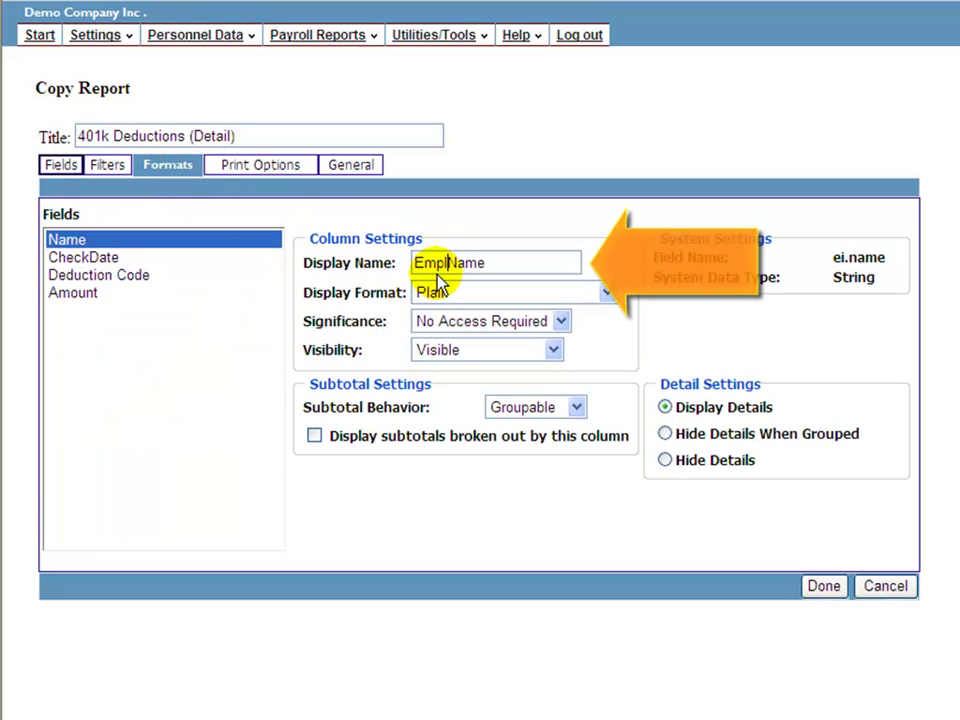
Set the copied report's type to Custom in its general settings and finish the report definition
click(367, 169)
click(308, 282)
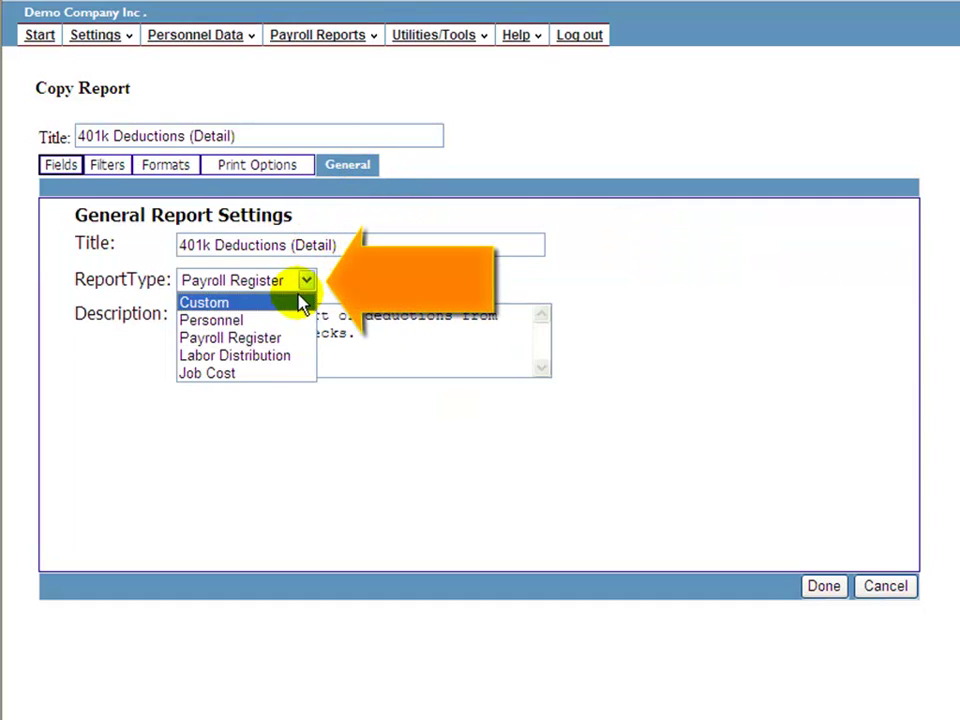
click(252, 302)
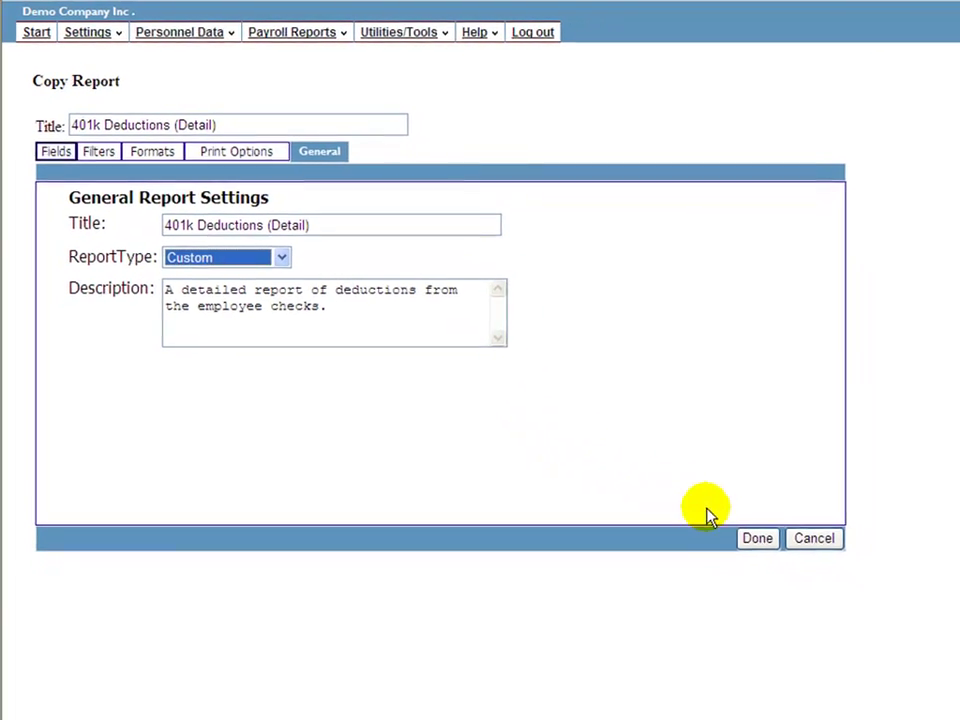
click(815, 581)
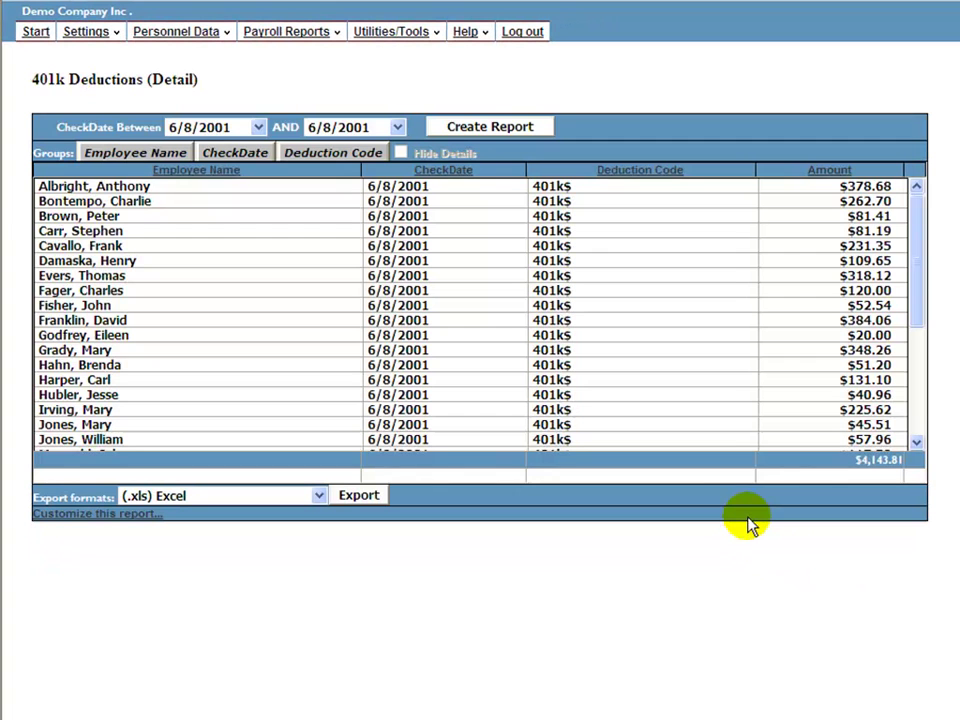